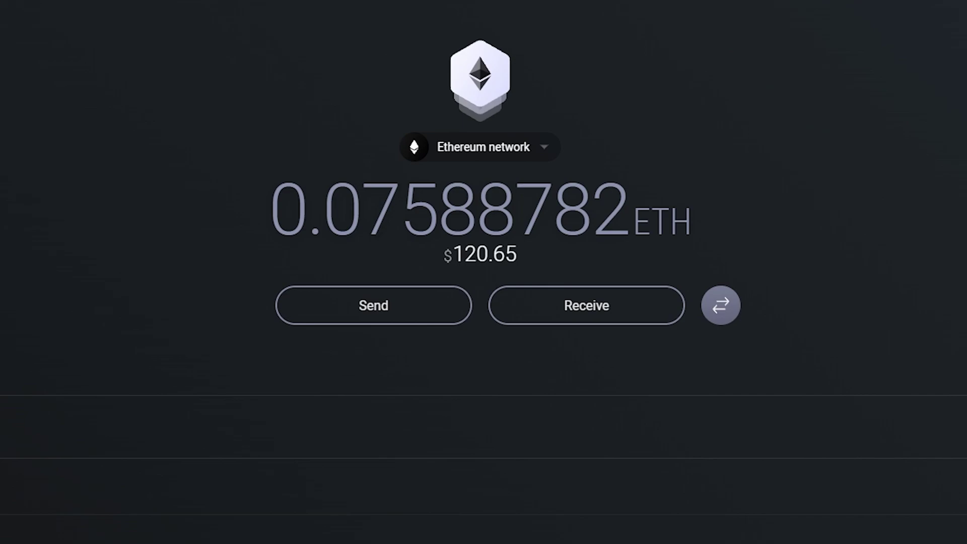
left_click(698, 153)
left_click(534, 163)
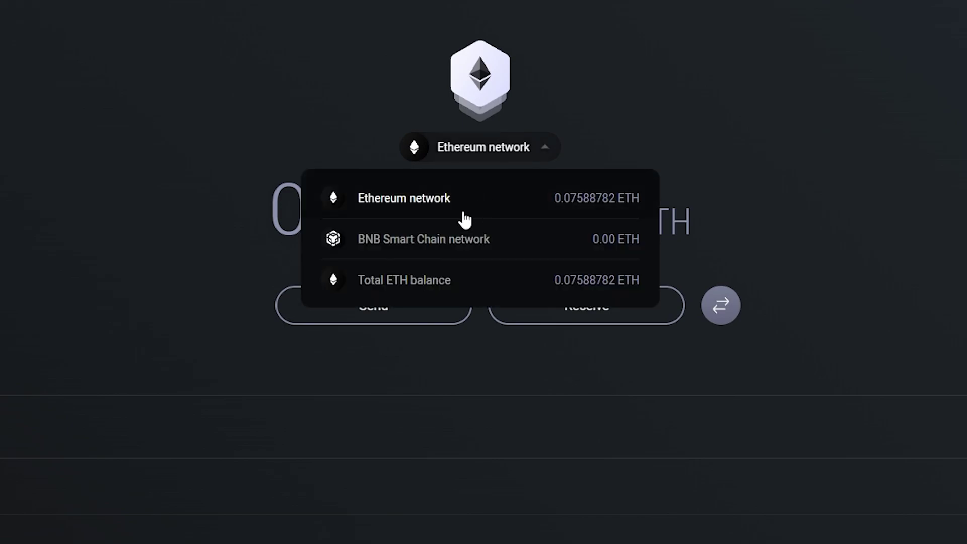
left_click(404, 280)
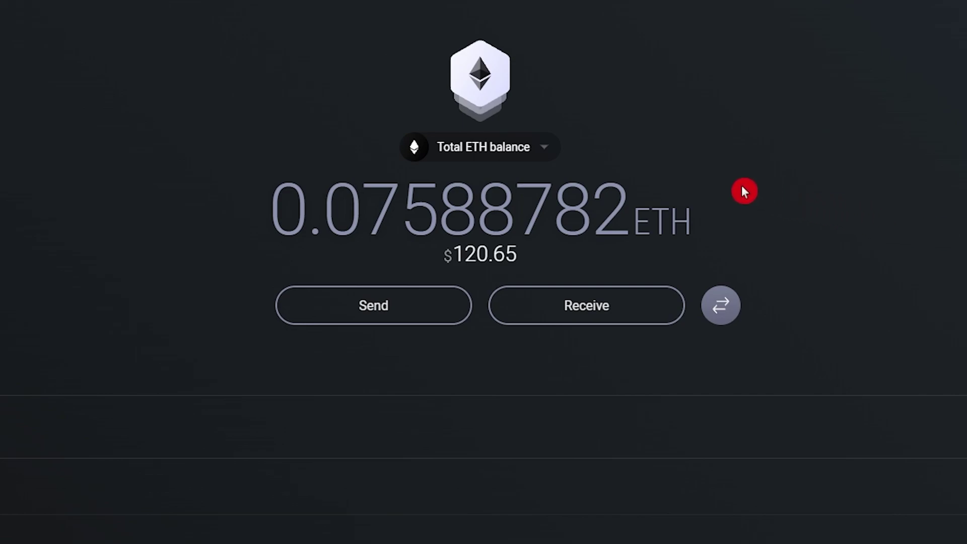
left_click(534, 158)
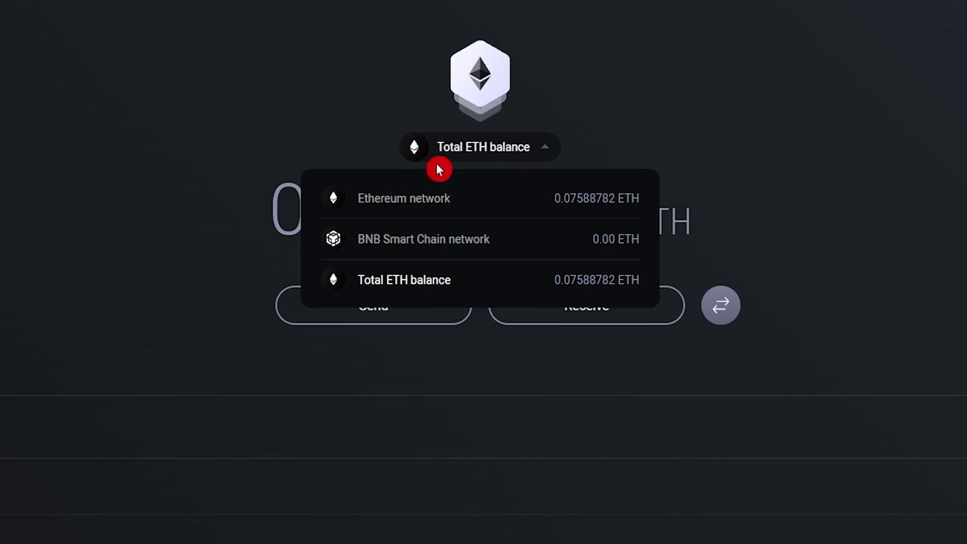
left_click(379, 202)
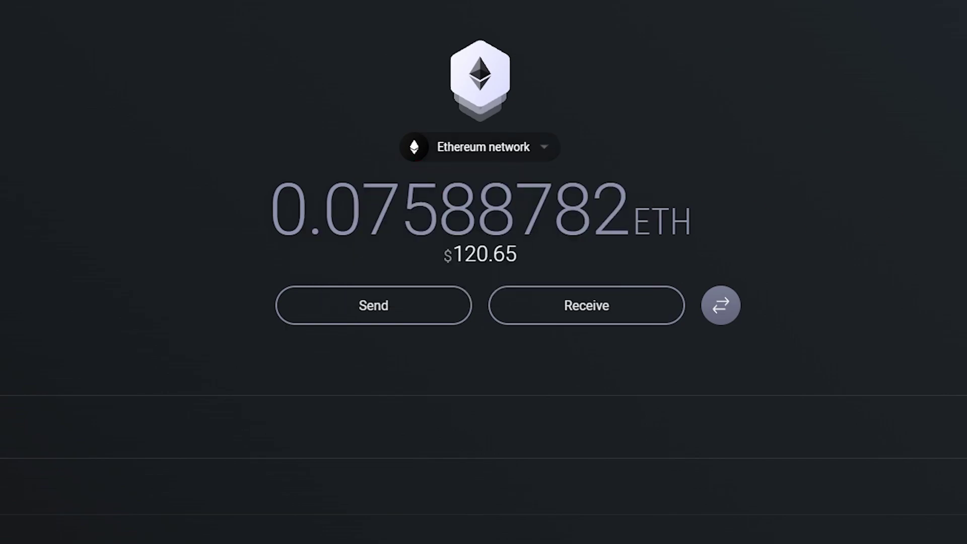
- Reveal the Exodus Ethereum wallet's private keys, accepting the security warning
left_click(920, 44)
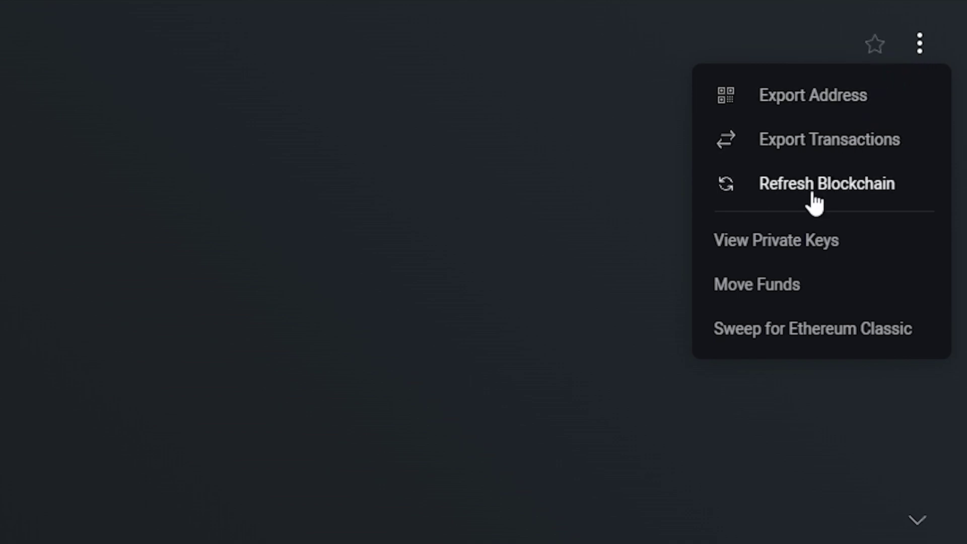
left_click(804, 250)
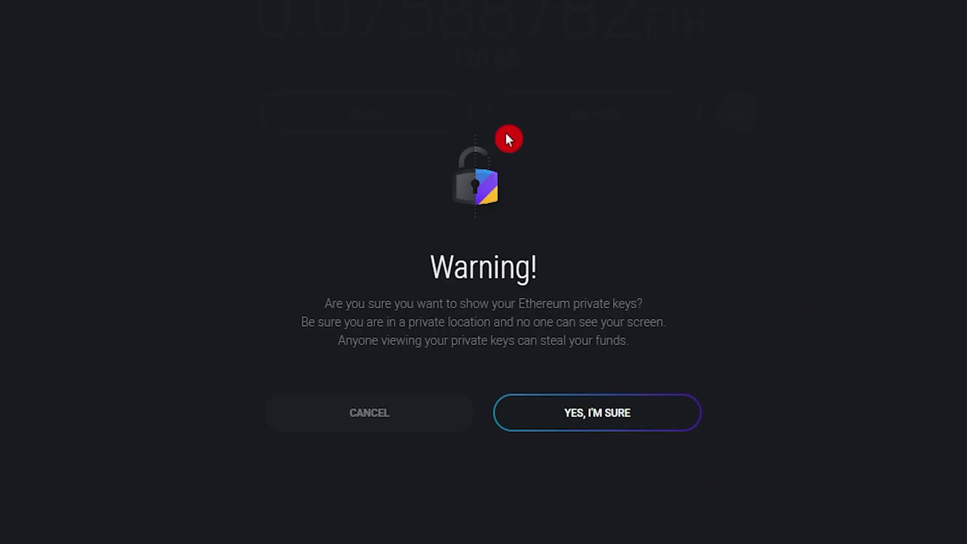
left_click(618, 427)
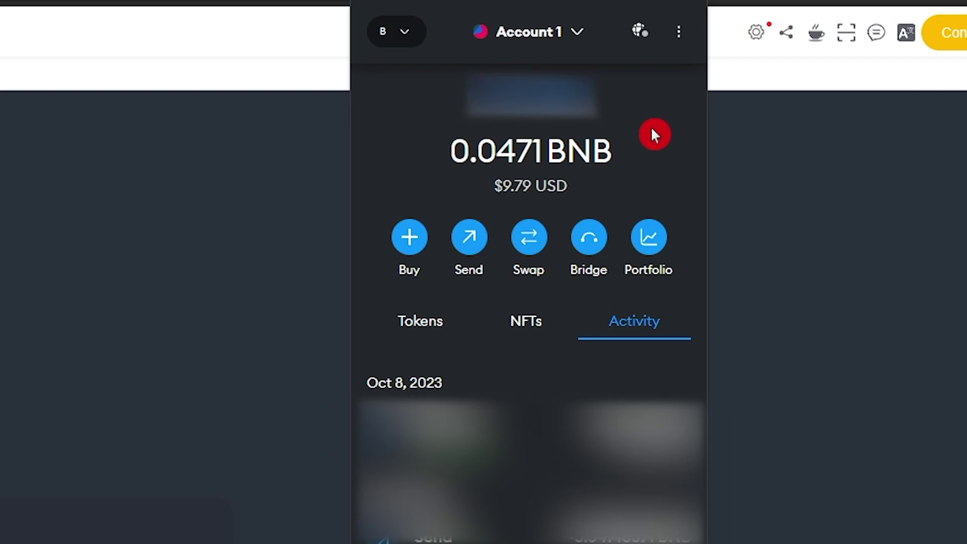
- Open MetaMask's network chooser and scroll to Ethereum Mainnet, still on BNB Chain
left_click(406, 32)
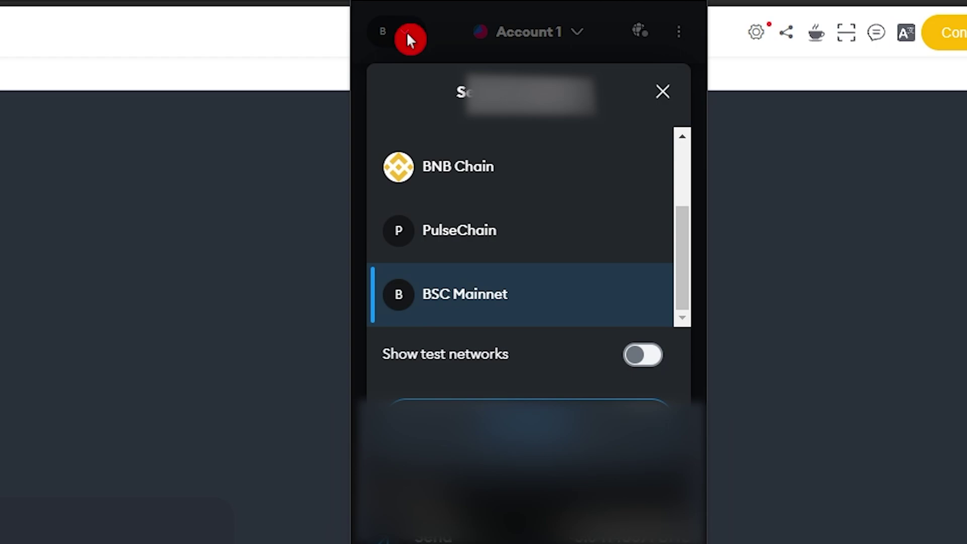
scroll(531, 221, "up", 3)
scroll(524, 217, "down", 3)
scroll(569, 186, "up", 3)
left_click(659, 100)
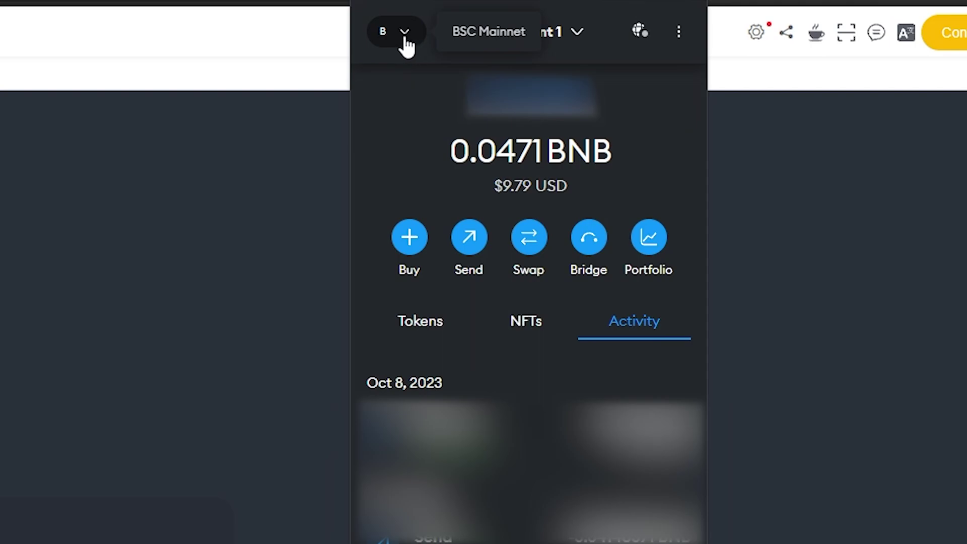
left_click(404, 40)
scroll(484, 205, "up", 2)
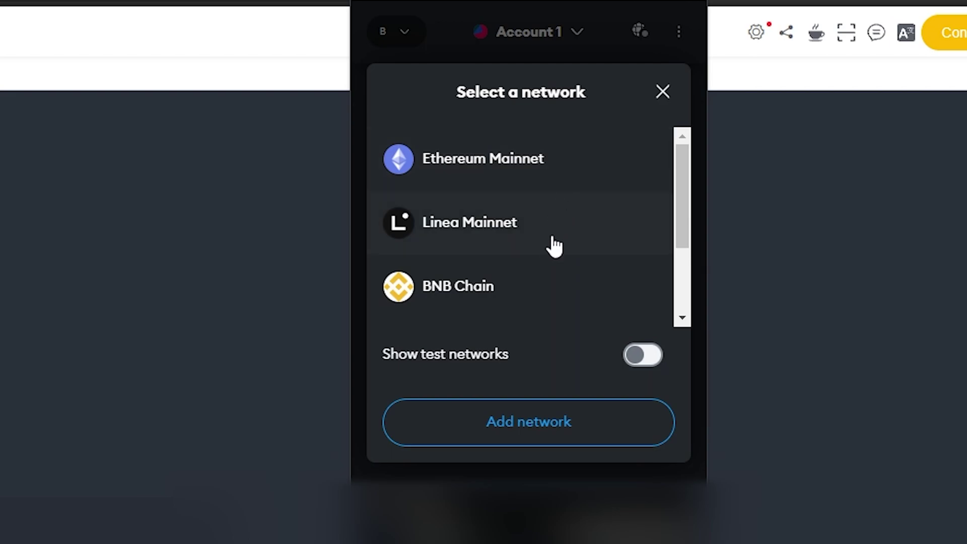
mouse_move(537, 287)
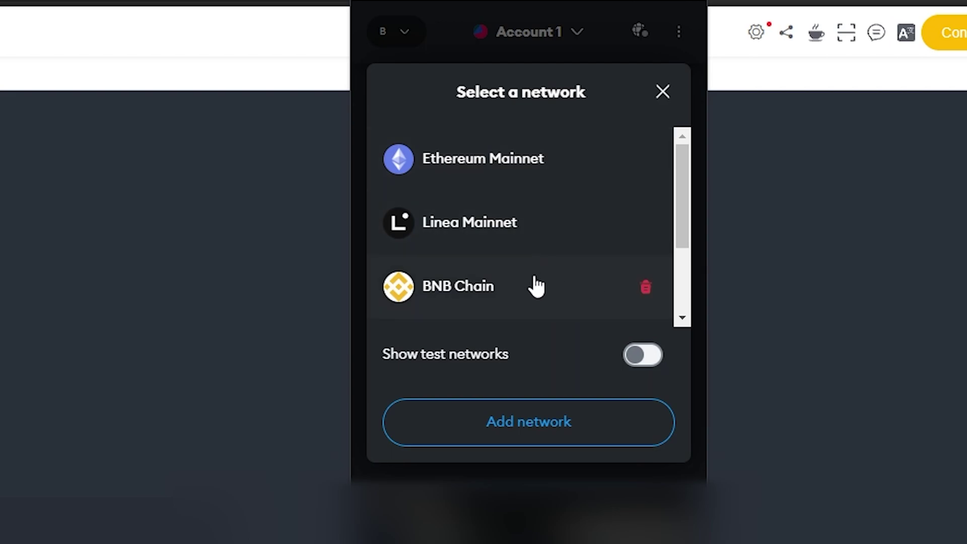
scroll(529, 283, "down", 2)
scroll(507, 210, "up", 2)
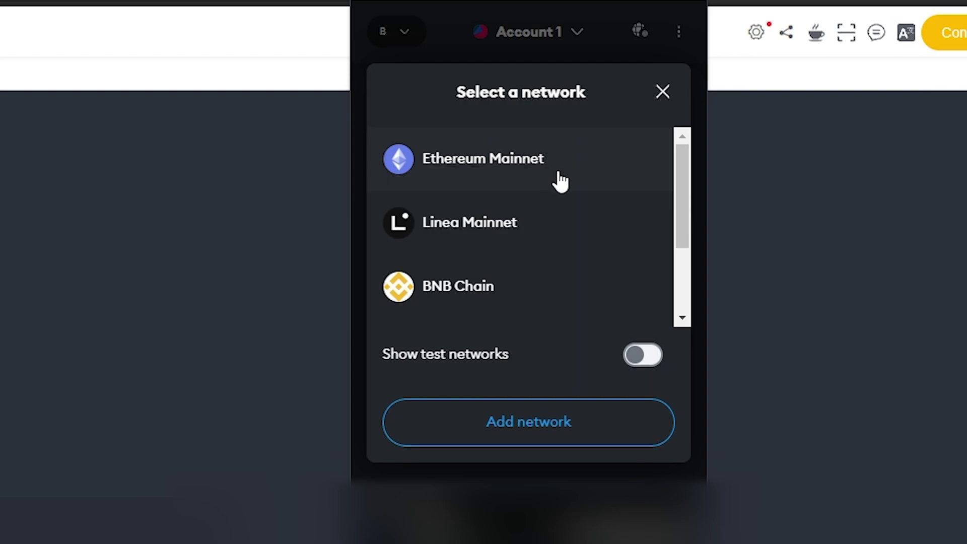
- Switch to Ethereum Mainnet and import the pasted private key as Account 4 with 0.0759 ETH
left_click(591, 149)
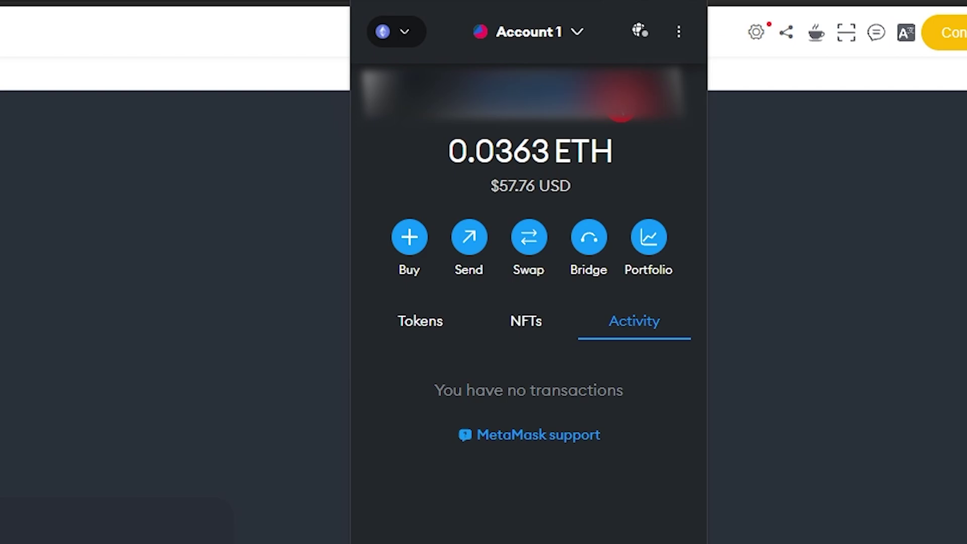
left_click(578, 37)
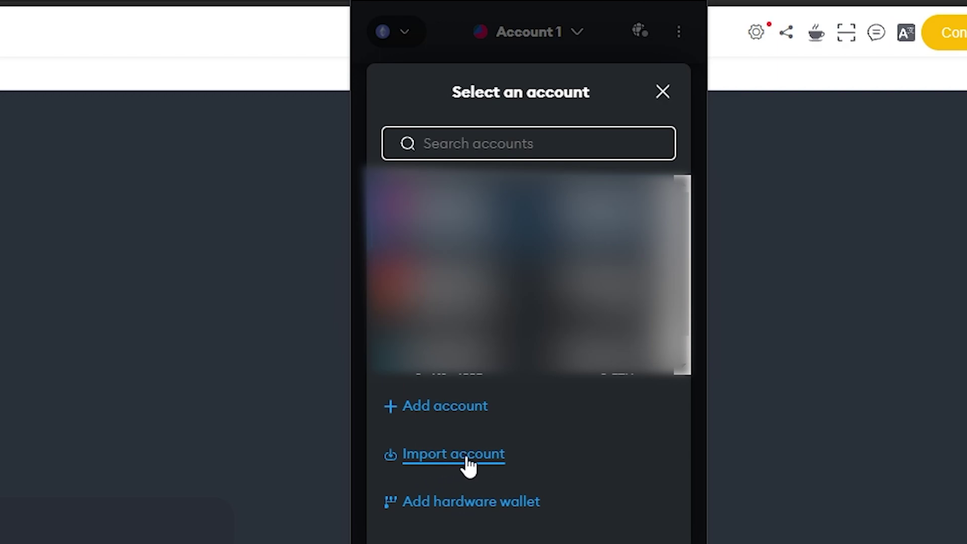
left_click(467, 459)
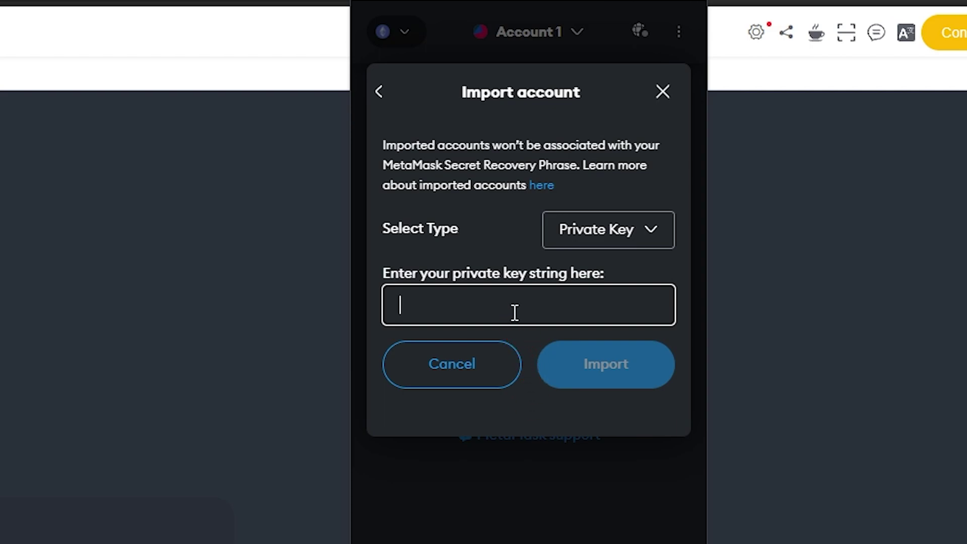
key("ctrl+v")
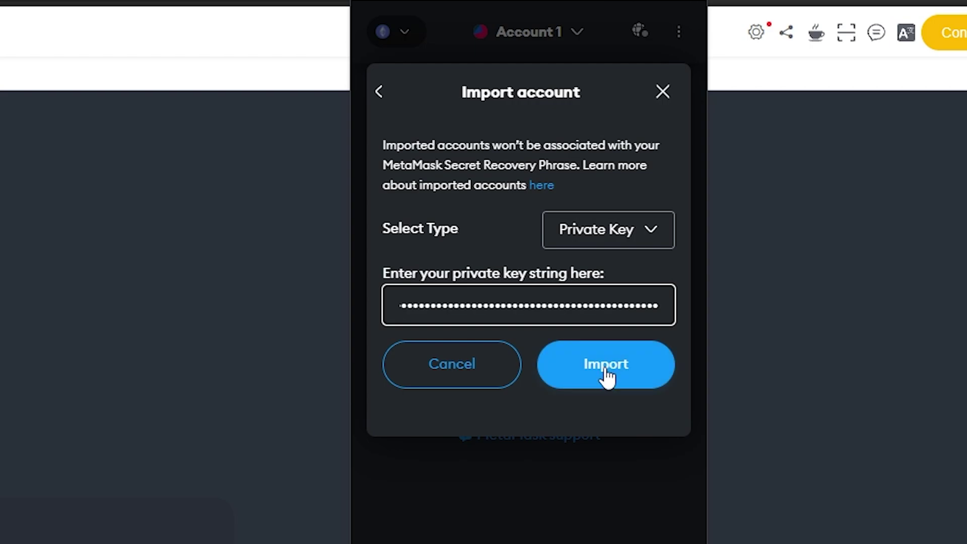
left_click(660, 231)
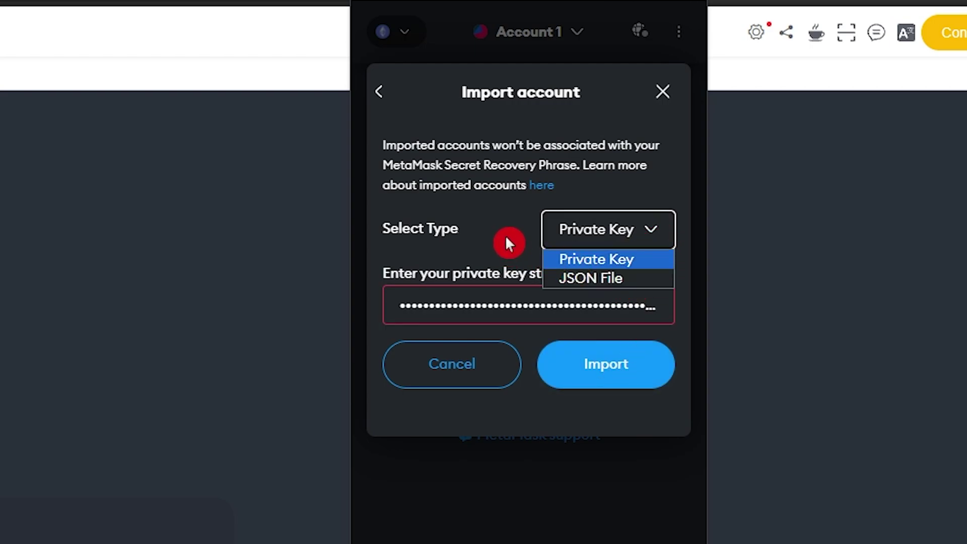
left_click(608, 230)
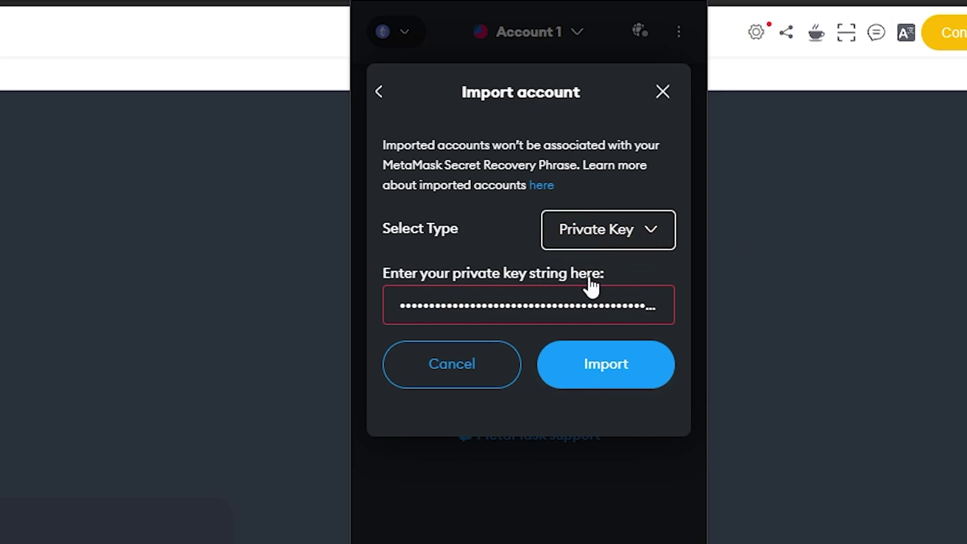
left_click(600, 374)
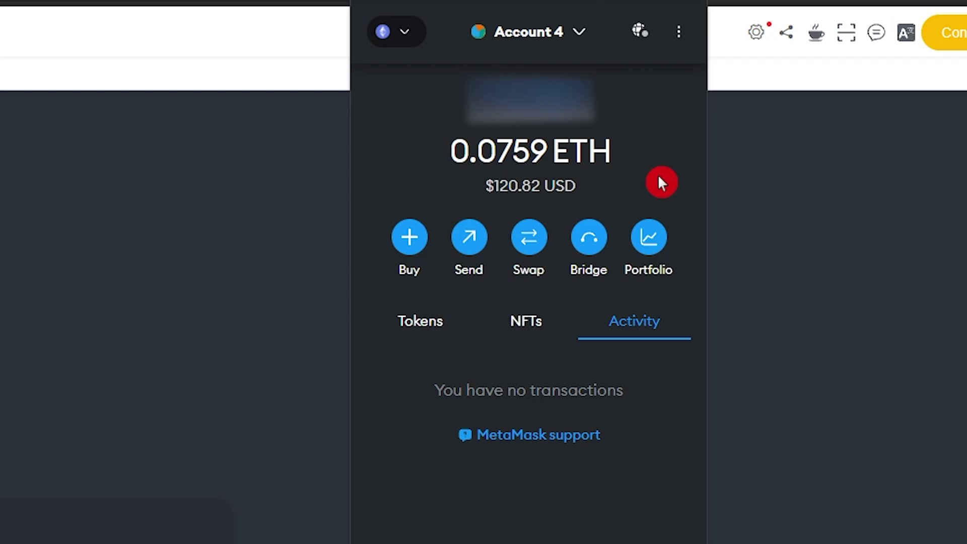
- Display Account 4's token list, showing 0.0759 ETH
left_click(560, 179)
left_click(440, 342)
left_click(472, 211)
left_click(419, 327)
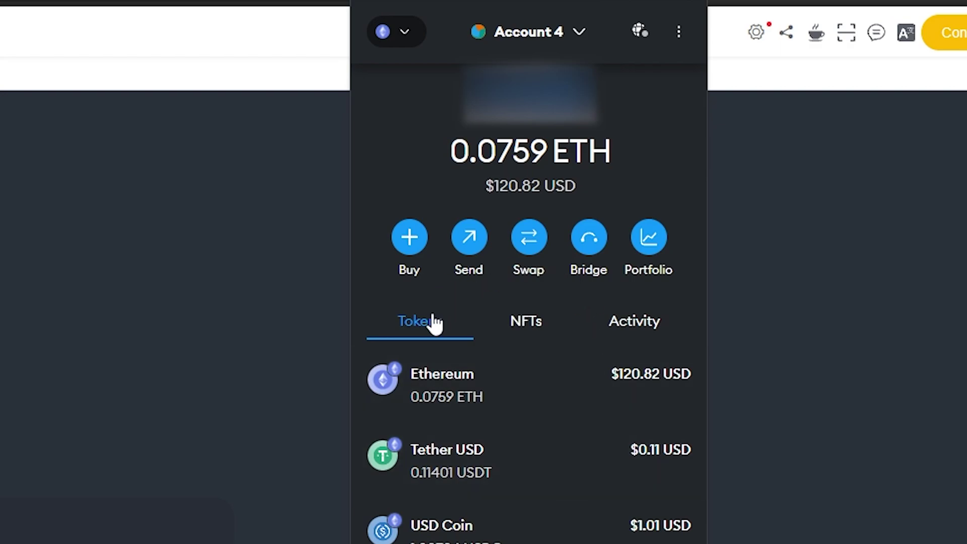
left_click(461, 346)
scroll(572, 524, "down", 2)
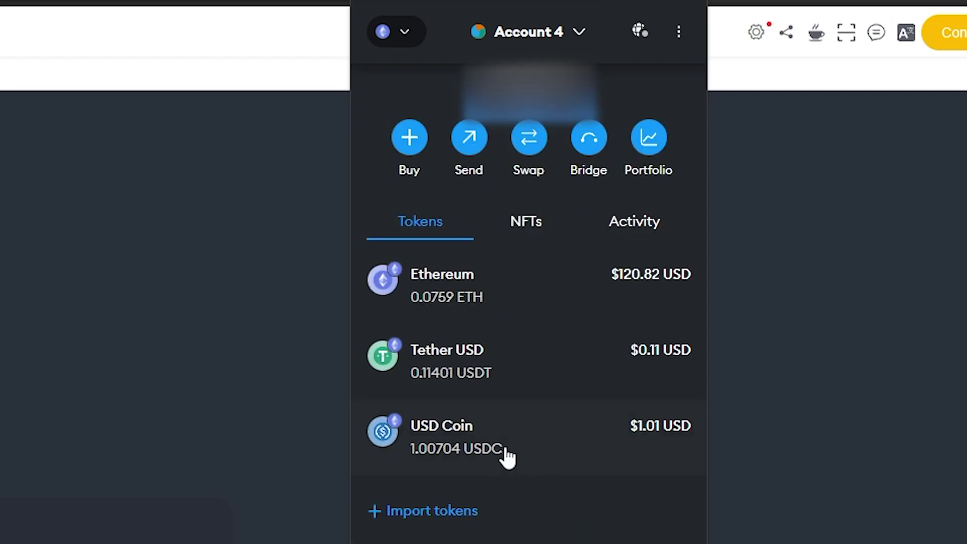
scroll(524, 474, "up", 2)
- Scroll through the tokens: Ethereum, Tether USD at 0.11401 USDT and USD Coin
left_click(662, 117)
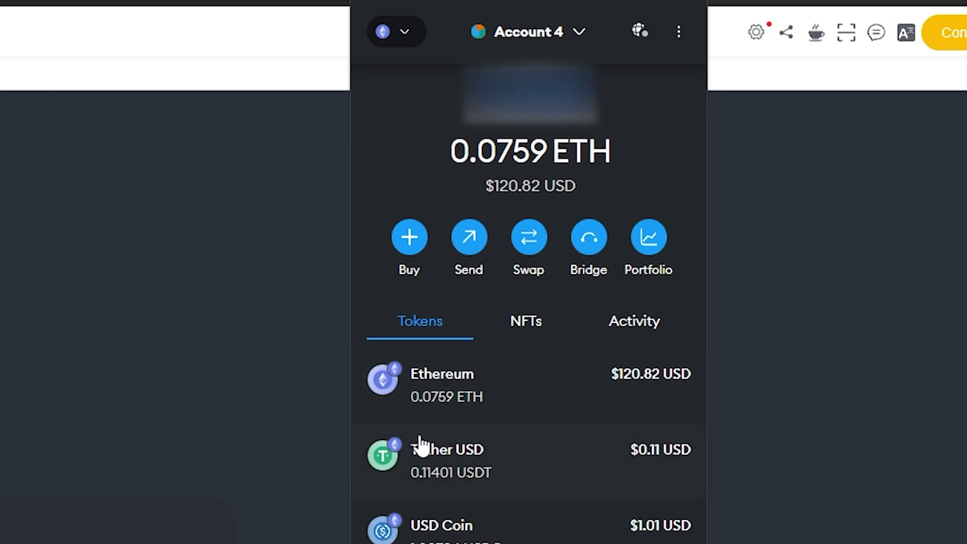
scroll(535, 454, "down", 2)
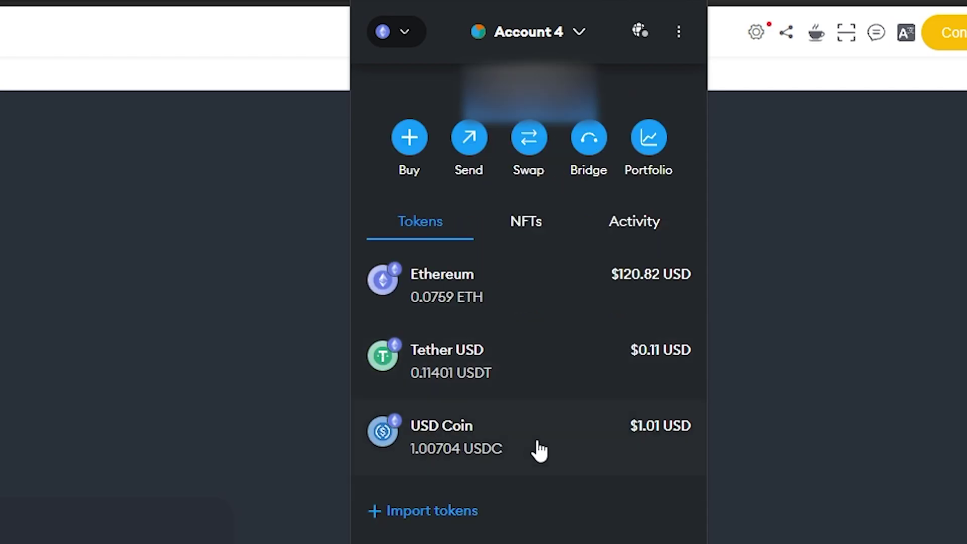
scroll(501, 395, "up", 2)
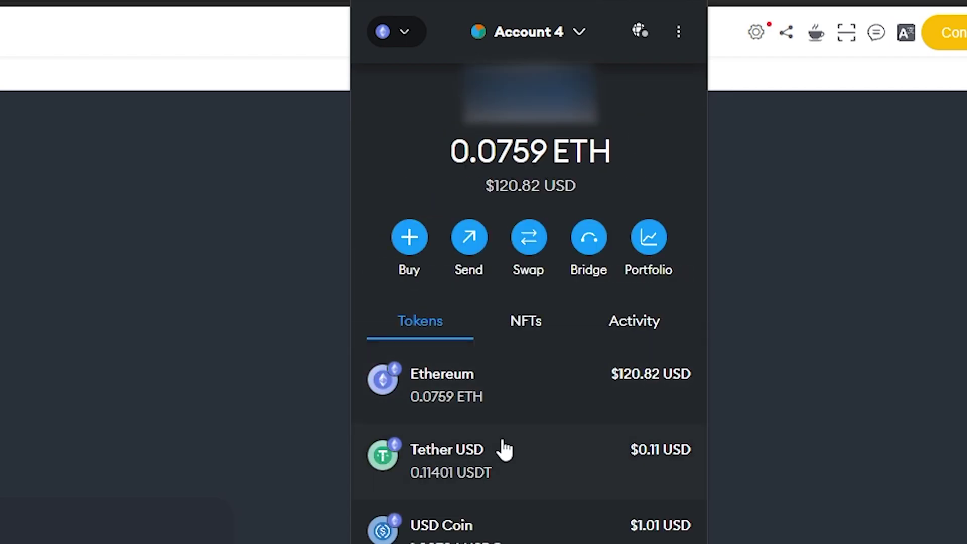
scroll(464, 512, "down", 2)
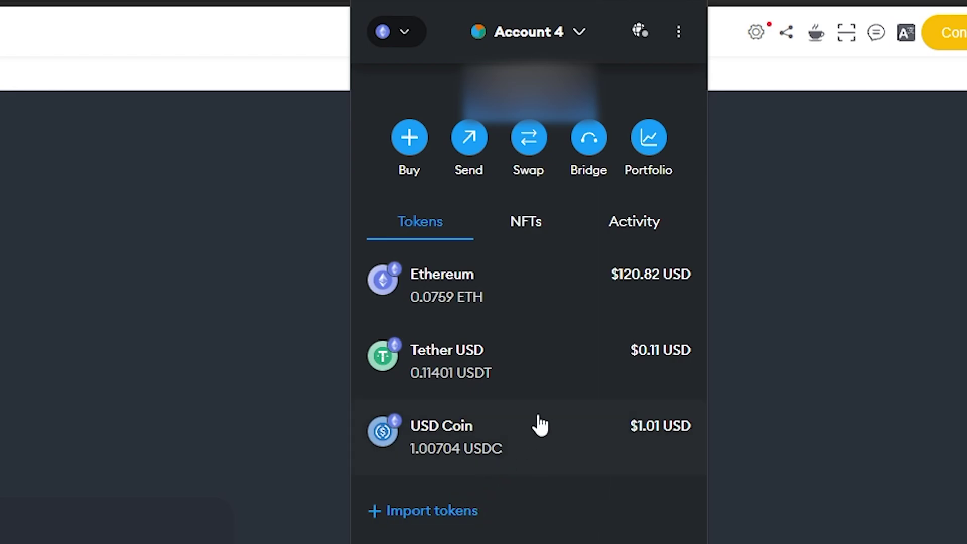
scroll(540, 423, "up", 2)
scroll(521, 486, "down", 3)
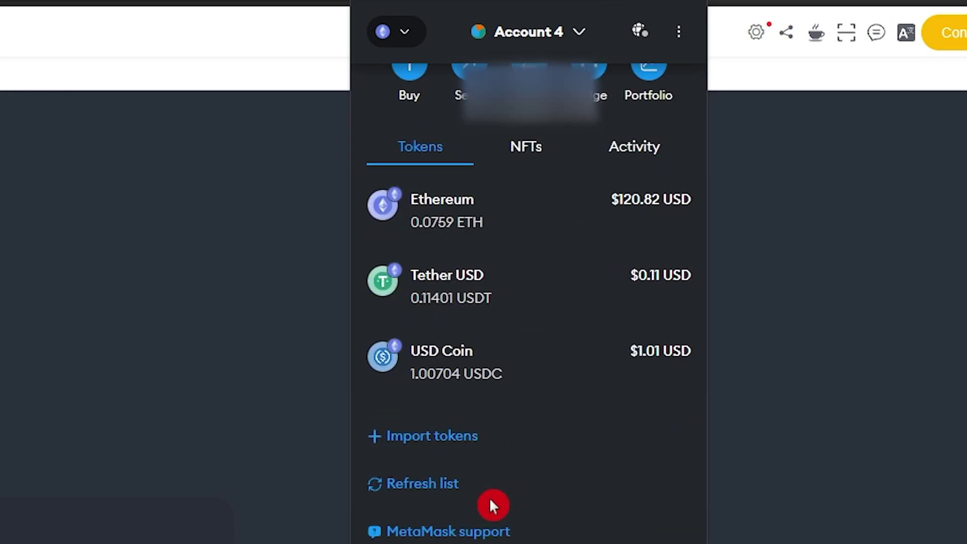
scroll(486, 456, "up", 3)
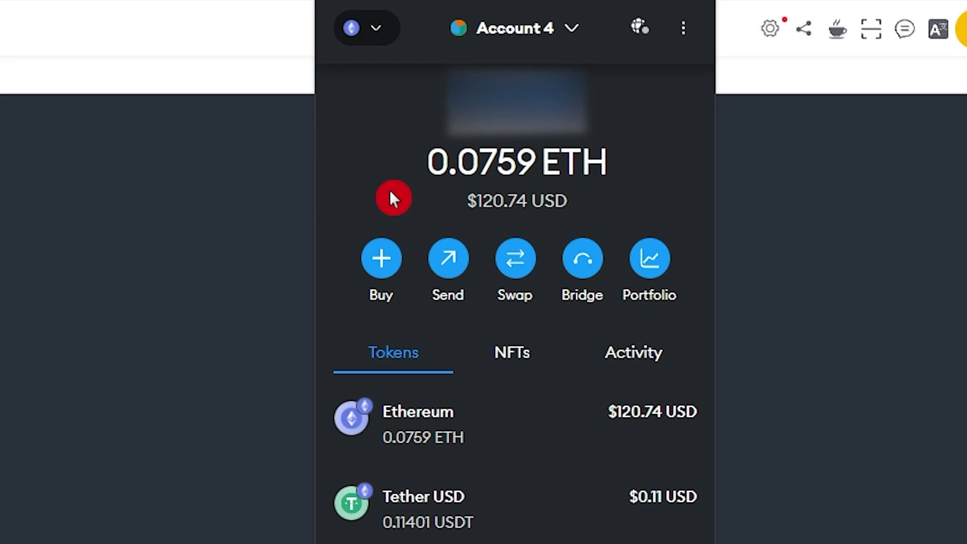
mouse_move(616, 198)
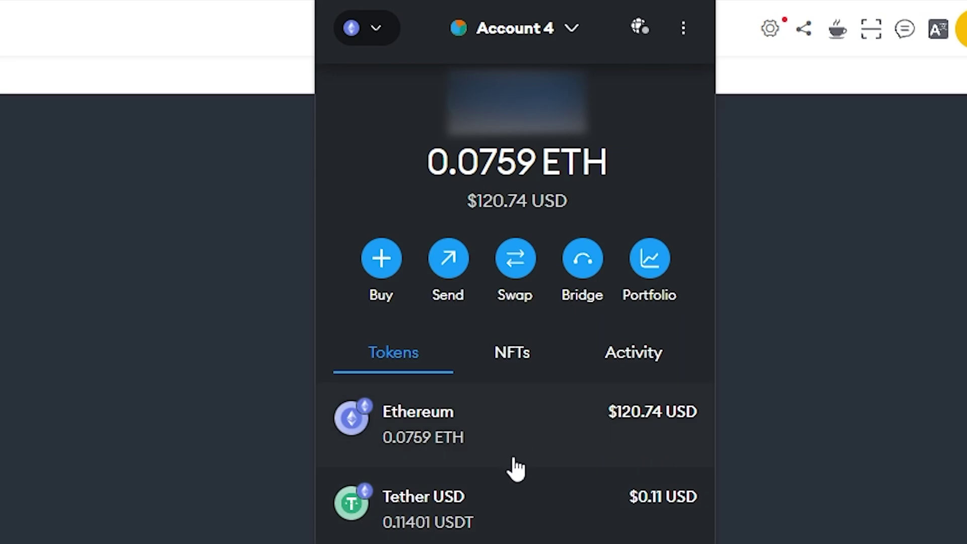
left_click(642, 174)
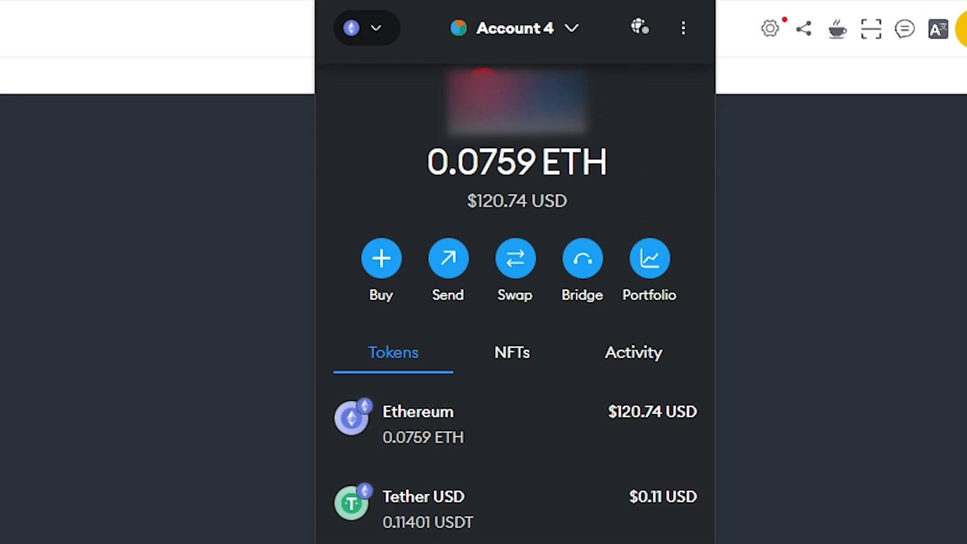
left_click(522, 309)
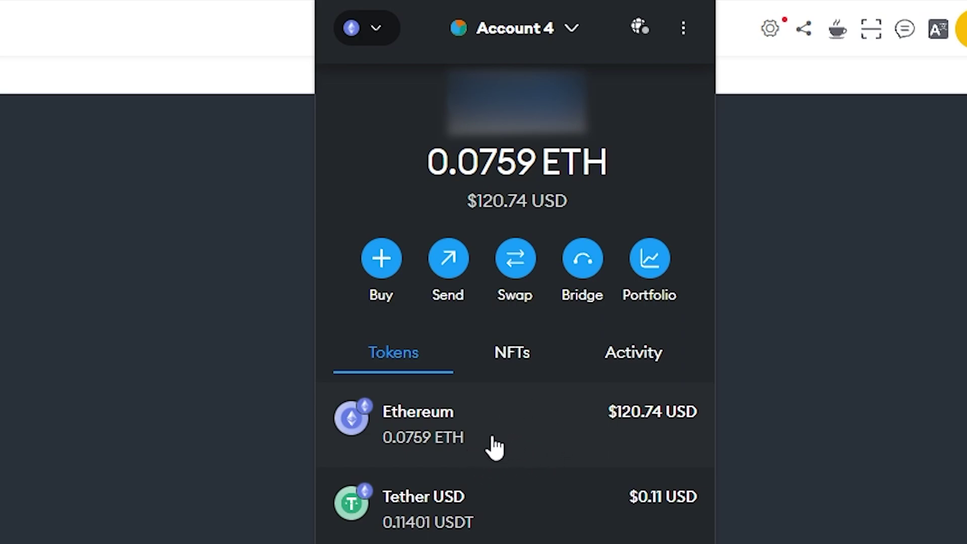
left_click(624, 328)
left_click(335, 171)
left_click(659, 306)
left_click(416, 198)
left_click(616, 109)
mouse_move(502, 153)
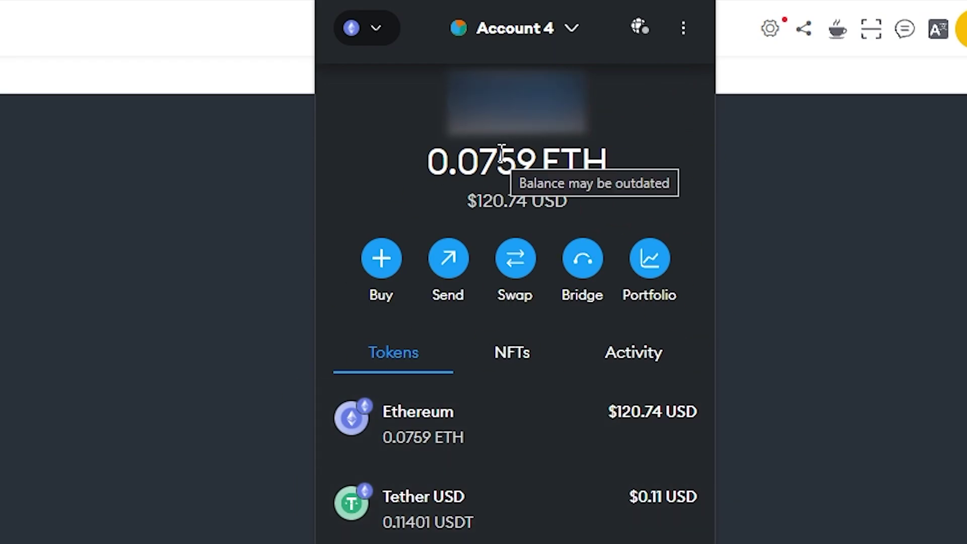